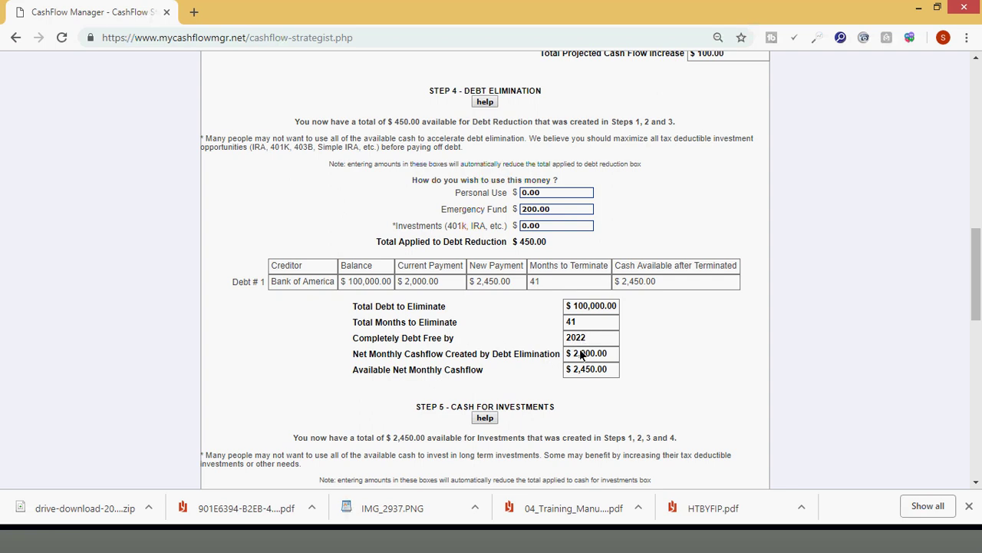
# - Examine the Step 4 debt elimination figures, the Step 5 cash for investments and the yearly projected investment values
pyautogui.moveTo(976, 280); pyautogui.dragTo(977, 307)
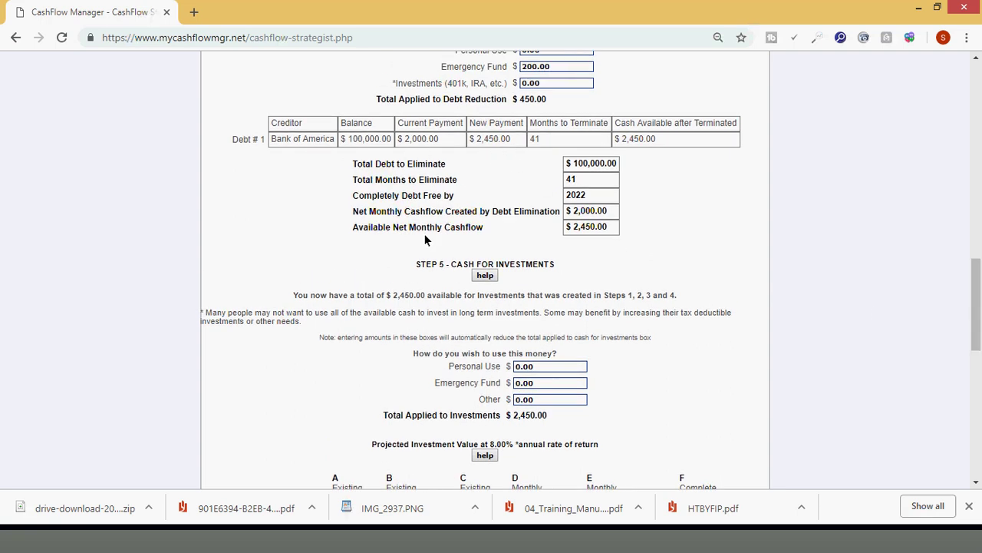
pyautogui.moveTo(978, 310); pyautogui.dragTo(977, 354)
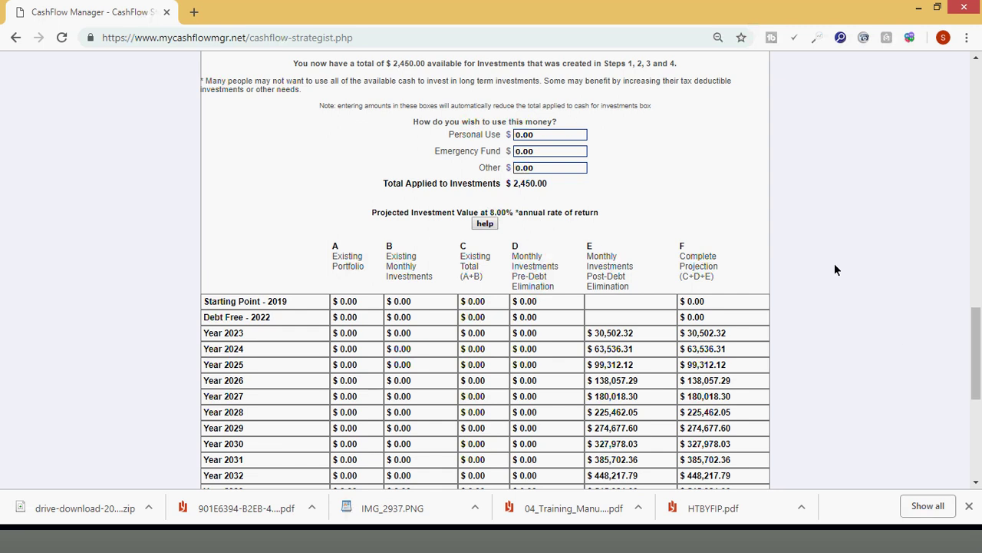
pyautogui.moveTo(976, 325); pyautogui.dragTo(978, 350)
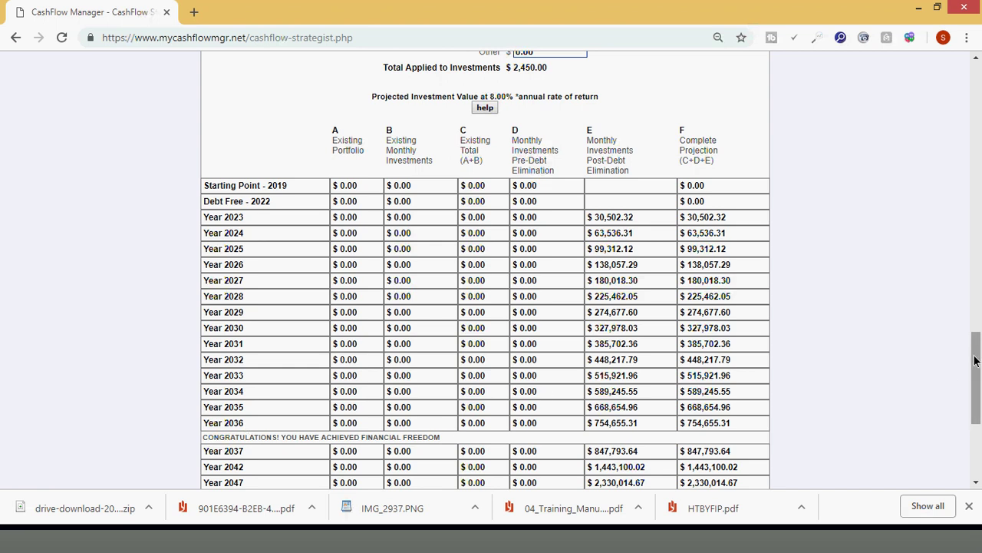
pyautogui.moveTo(976, 359)
pyautogui.mouseDown()
pyautogui.moveTo(978, 393)
pyautogui.moveTo(976, 357)
pyautogui.mouseUp()
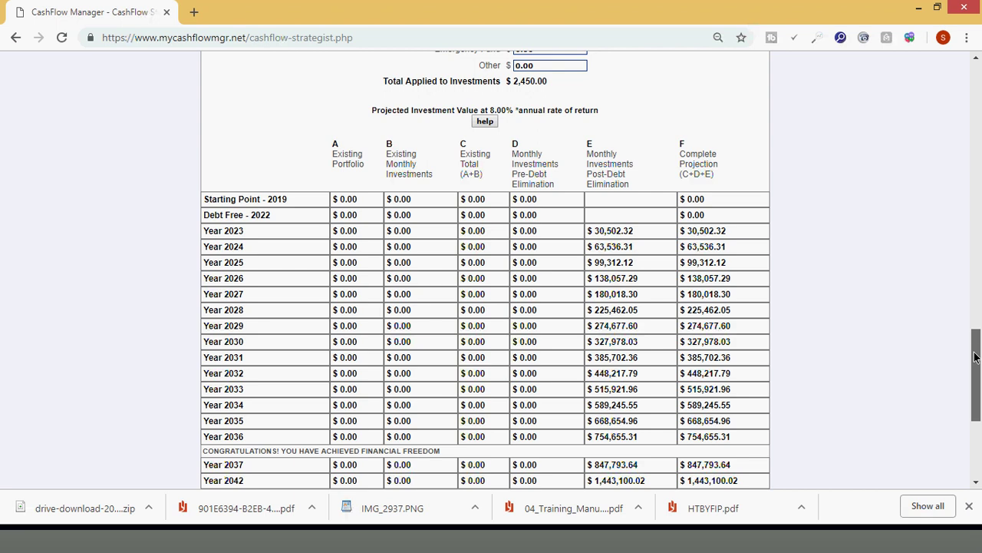
pyautogui.moveTo(975, 357); pyautogui.dragTo(971, 382)
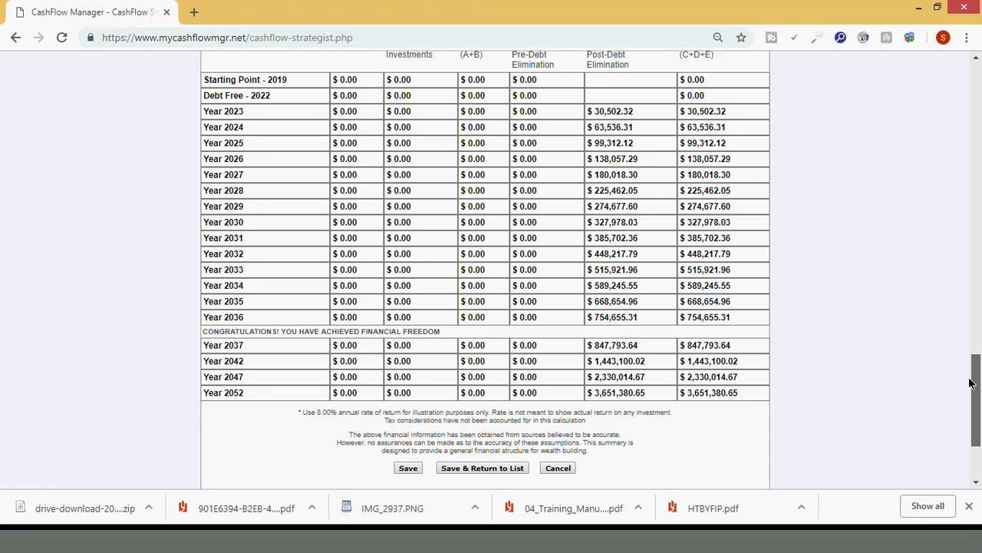
pyautogui.moveTo(971, 382); pyautogui.dragTo(969, 374)
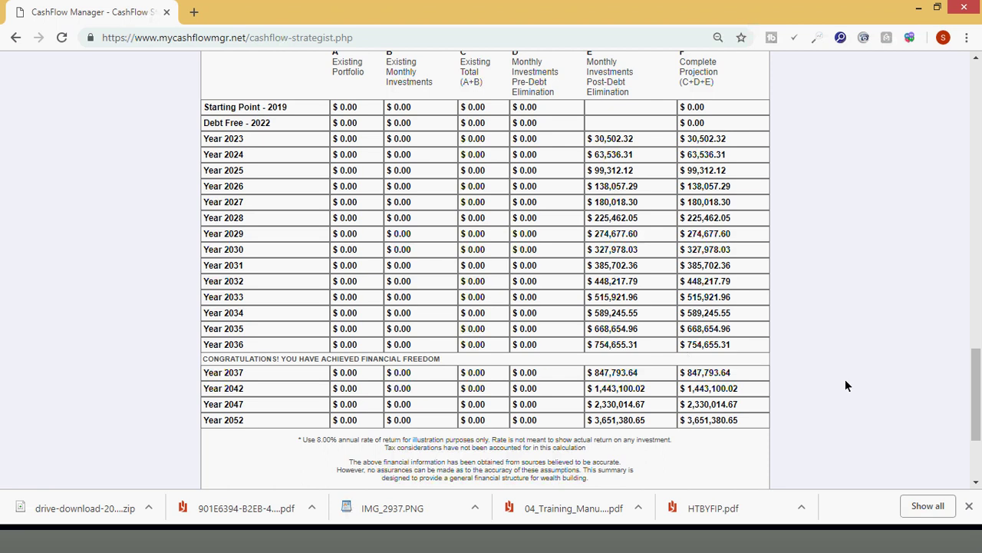
pyautogui.scroll(-2, 979, 405)
pyautogui.moveTo(979, 405); pyautogui.dragTo(980, 383)
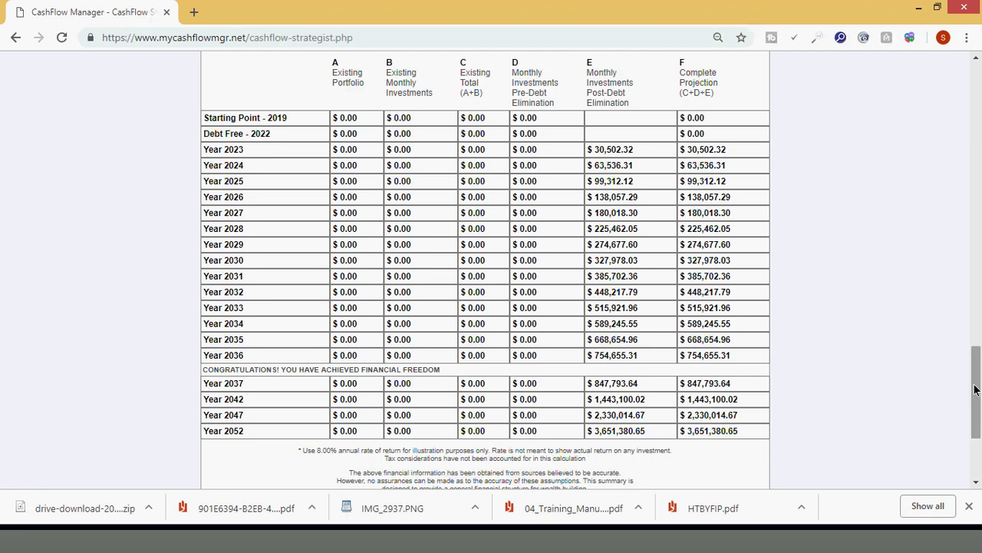
pyautogui.scroll(4, 977, 382)
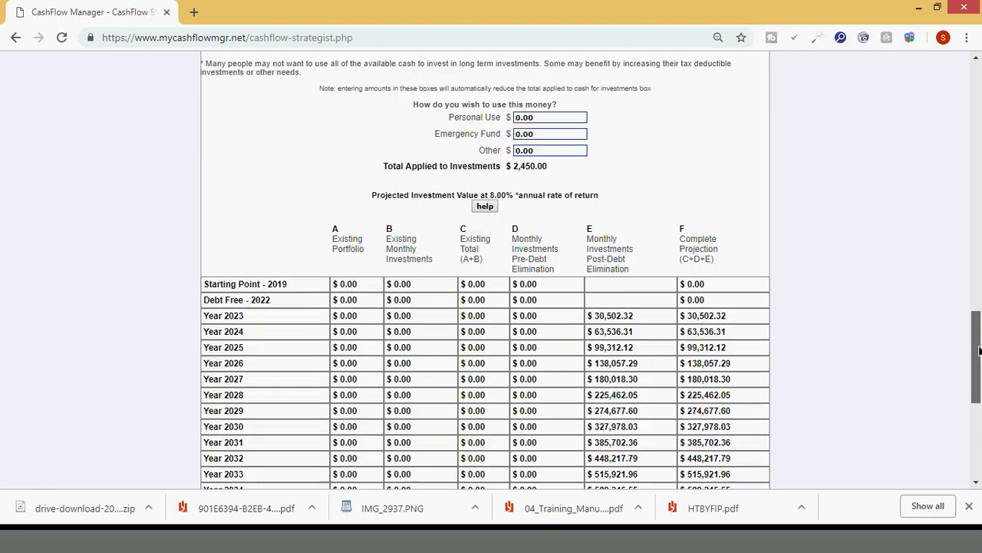
pyautogui.scroll(-2, 979, 378)
pyautogui.scroll(-1, 979, 377)
pyautogui.scroll(6, 979, 378)
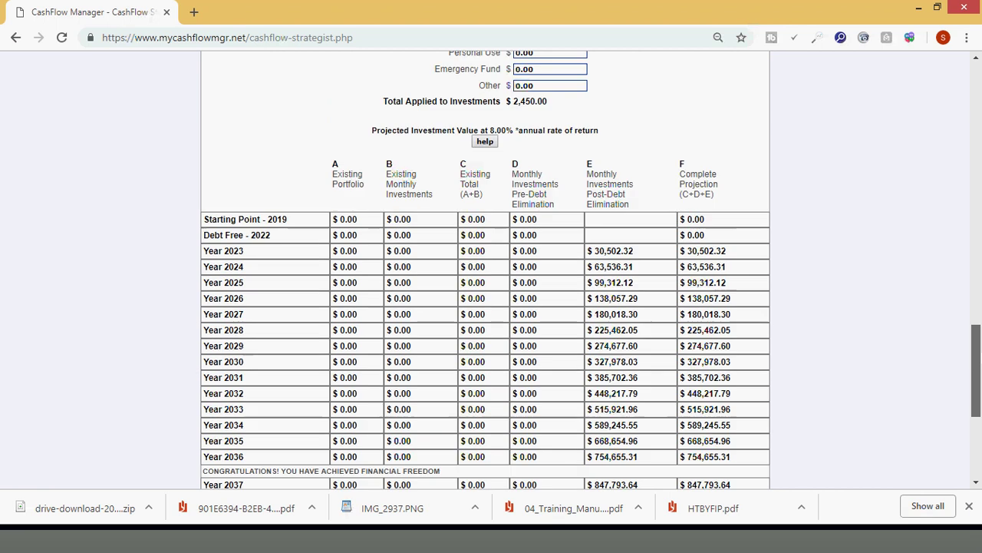
pyautogui.scroll(3, 979, 267)
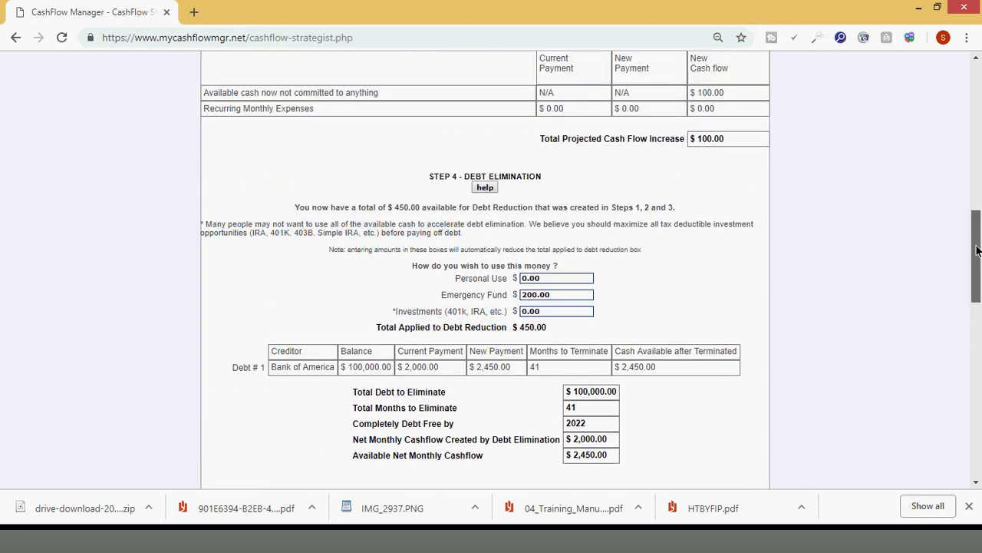
pyautogui.scroll(1, 977, 253)
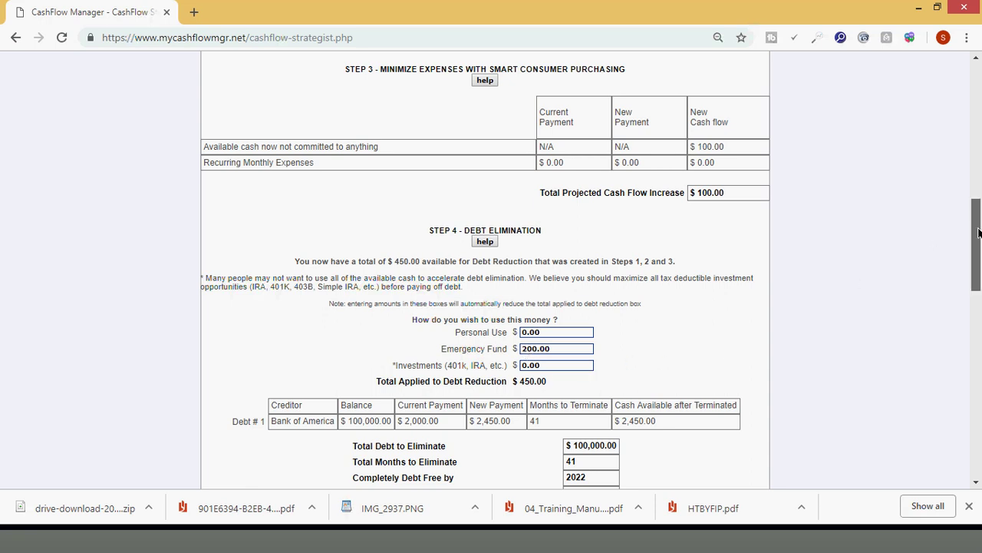
# - Save the strategy with the 200.00 emergency fund entry and review the recalculated debt elimination and investment projection
pyautogui.moveTo(977, 233); pyautogui.dragTo(943, 370)
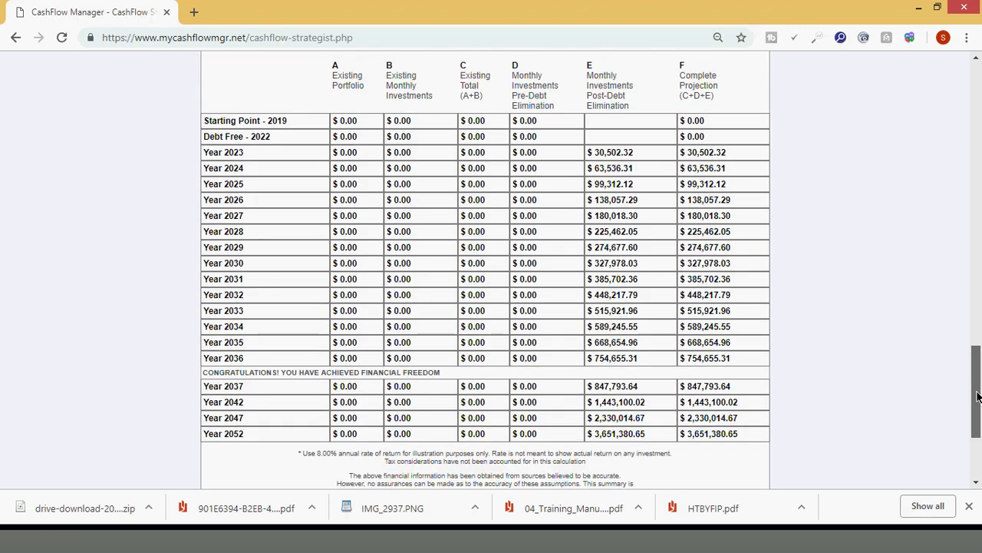
pyautogui.scroll(-3, 978, 396)
pyautogui.click(407, 400)
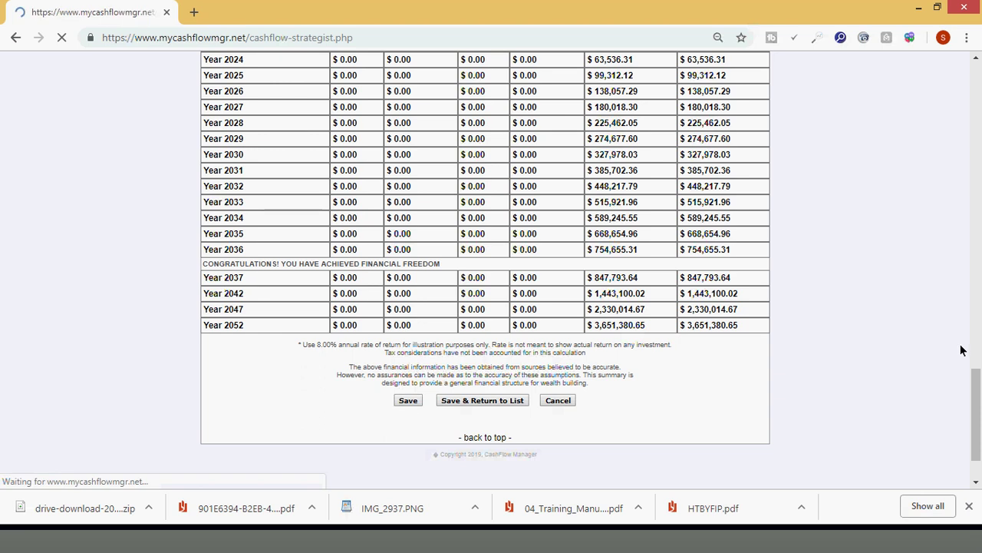
pyautogui.moveTo(978, 158); pyautogui.dragTo(973, 305)
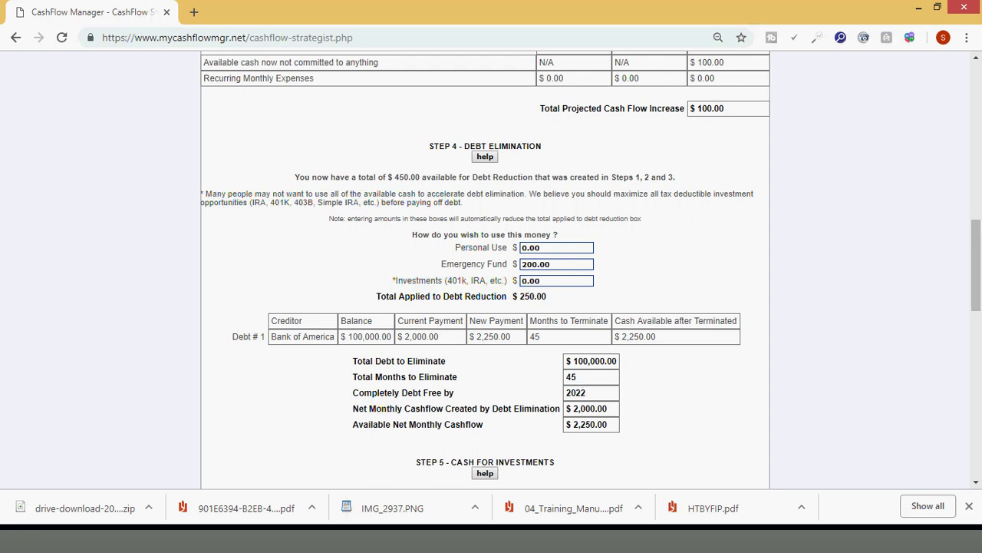
pyautogui.moveTo(976, 238); pyautogui.dragTo(973, 363)
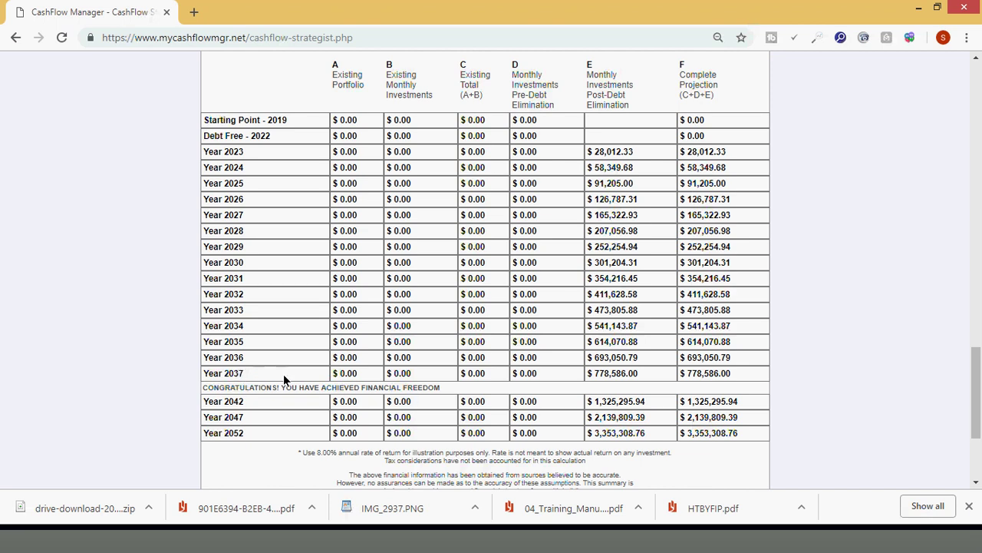
pyautogui.moveTo(976, 417); pyautogui.dragTo(978, 305)
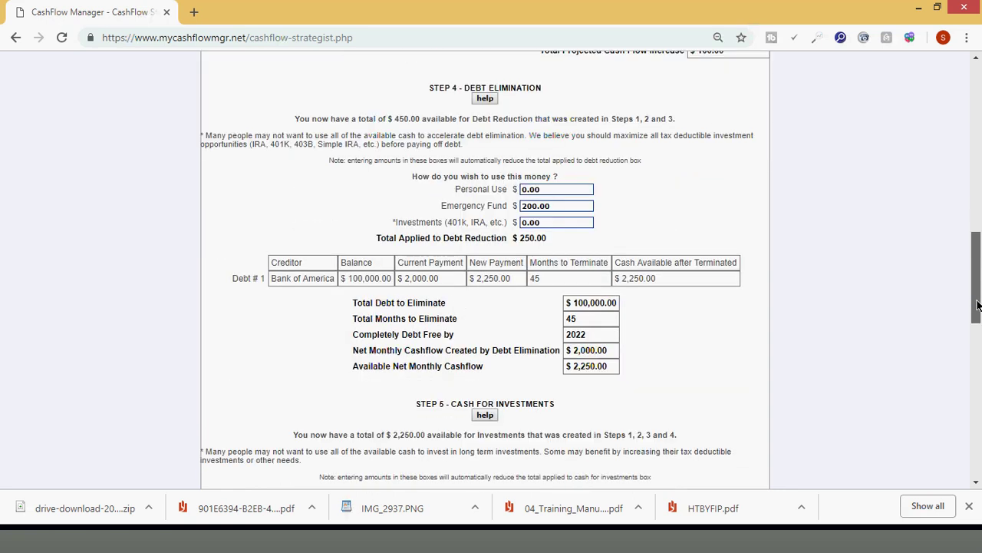
# - Set Personal Use under Step 5 - Cash for Investments to 450.00 and save the strategy
pyautogui.moveTo(978, 306); pyautogui.dragTo(978, 350)
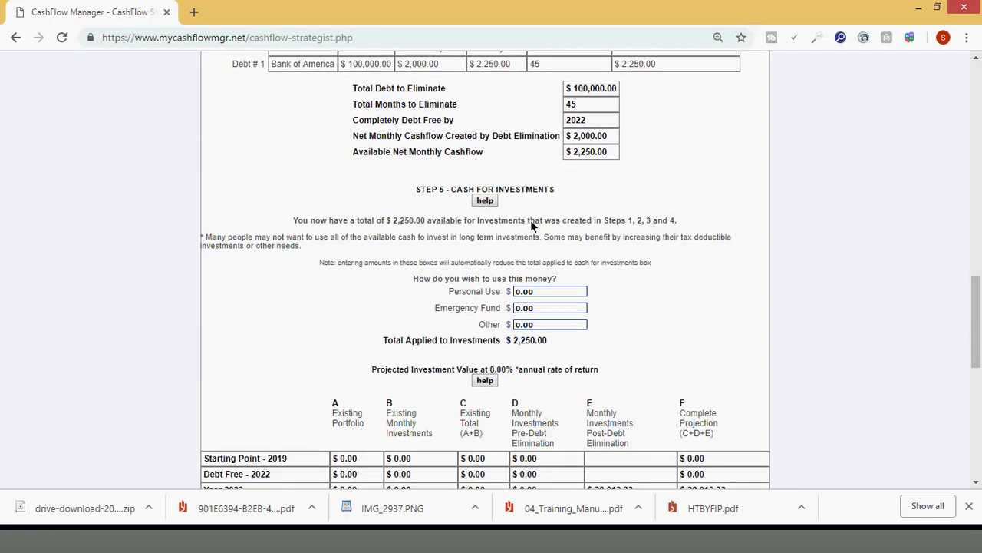
pyautogui.click(541, 294)
pyautogui.click(518, 294)
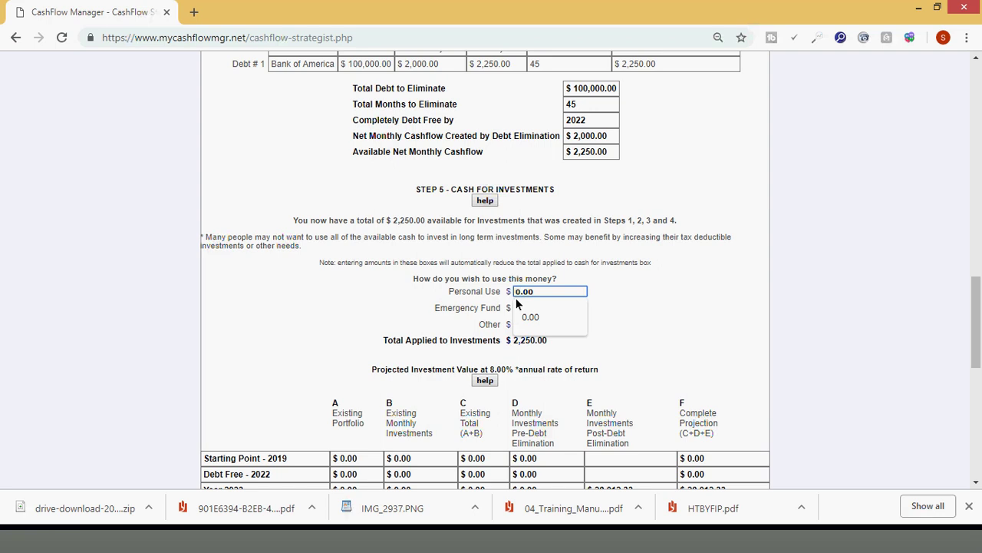
pyautogui.press('Delete')
pyautogui.write('4')
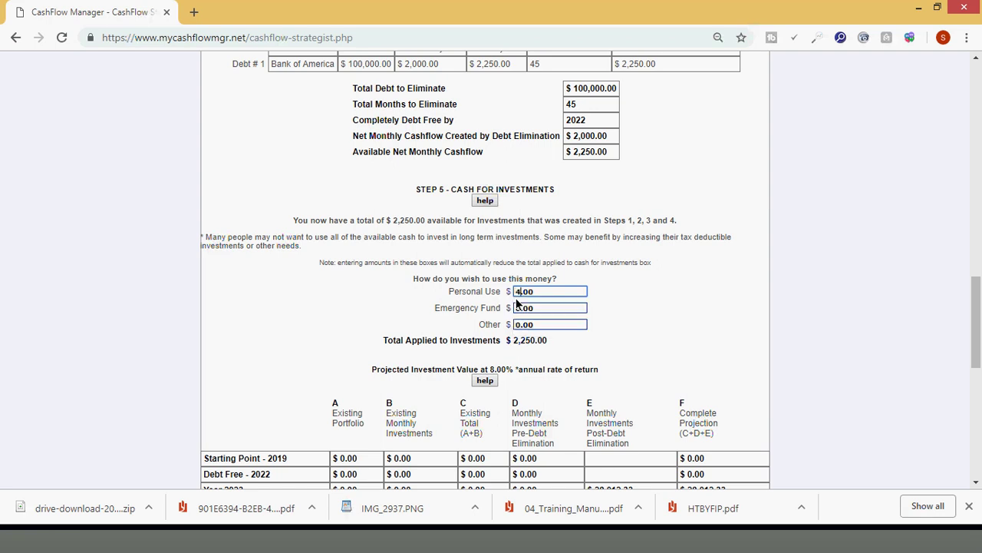
pyautogui.write('50')
pyautogui.scroll(-7, 976, 323)
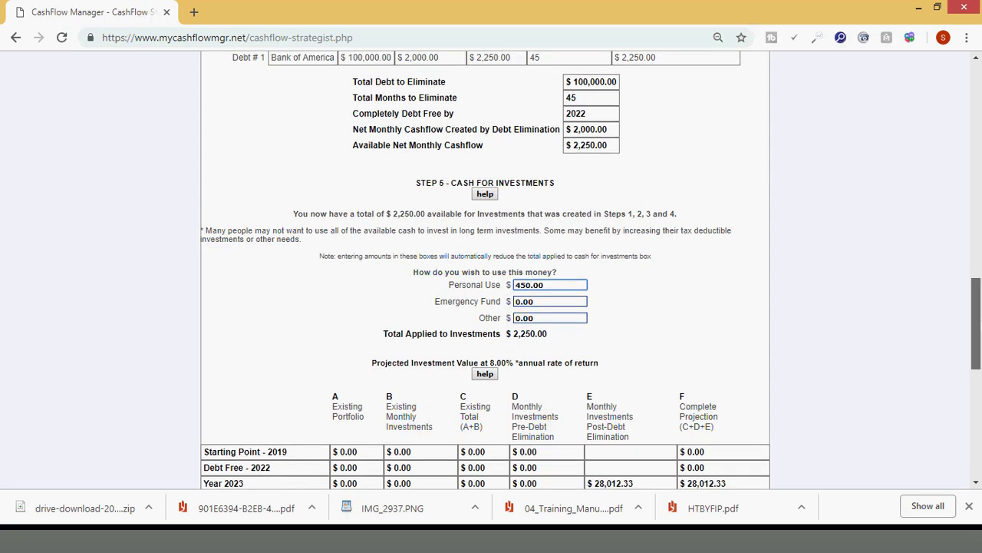
pyautogui.click(408, 328)
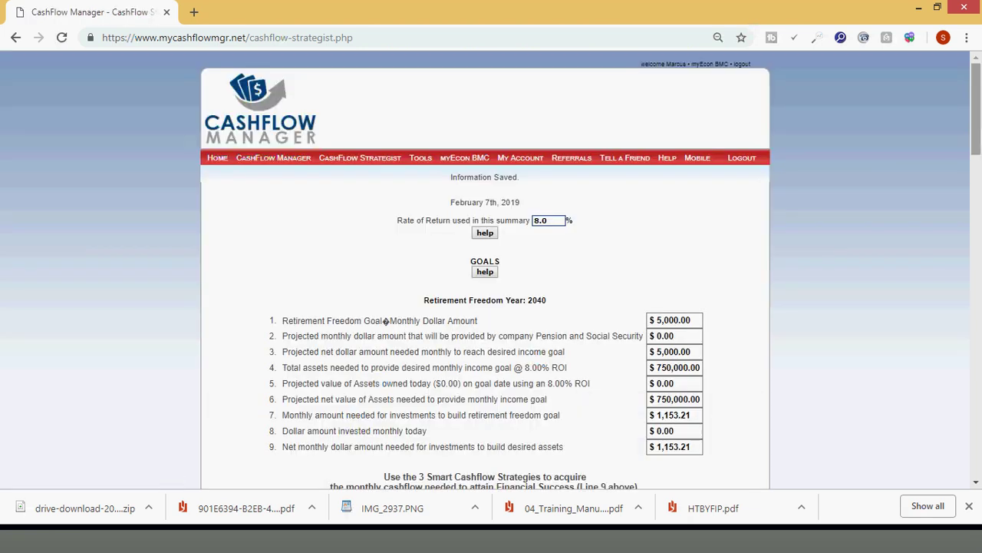
# - Set the assumed cashflow from business income in Step 1 to 500.00 and save the strategy
pyautogui.moveTo(977, 131); pyautogui.dragTo(977, 418)
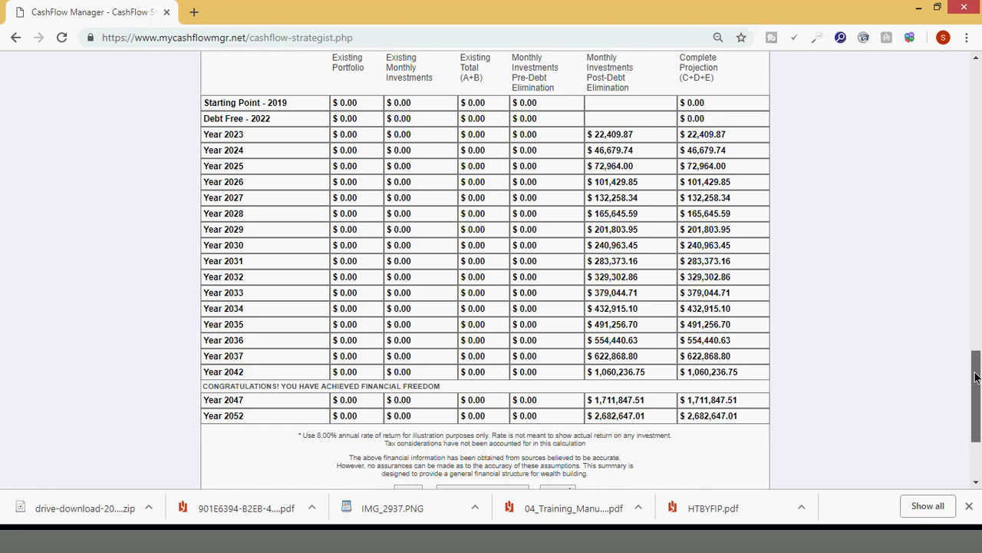
pyautogui.scroll(1, 977, 353)
pyautogui.scroll(5, 976, 350)
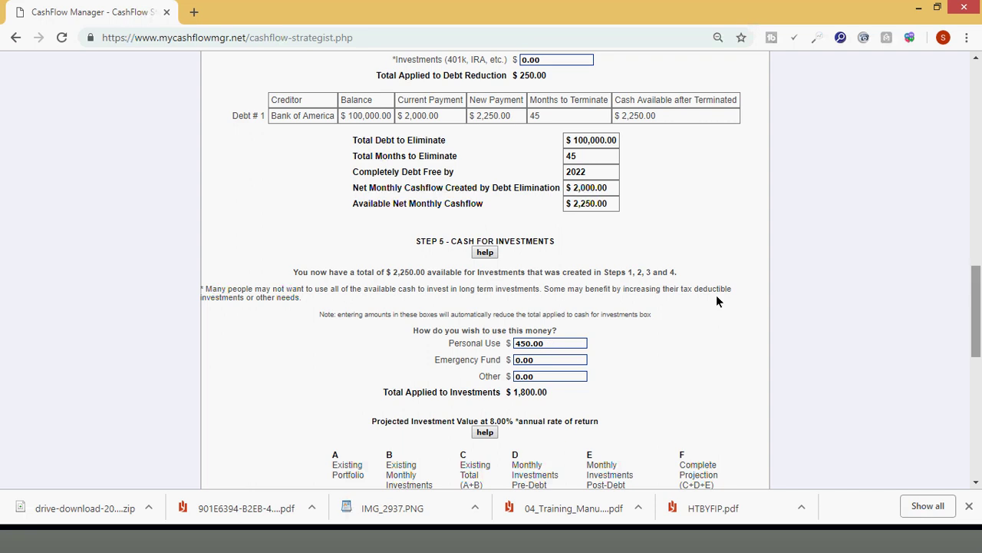
pyautogui.scroll(3, 965, 254)
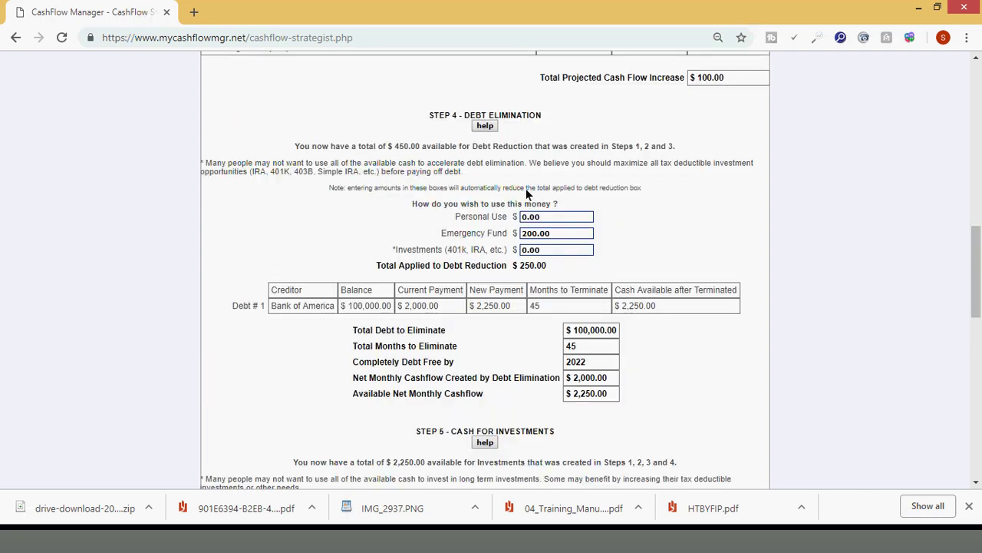
pyautogui.scroll(3, 979, 231)
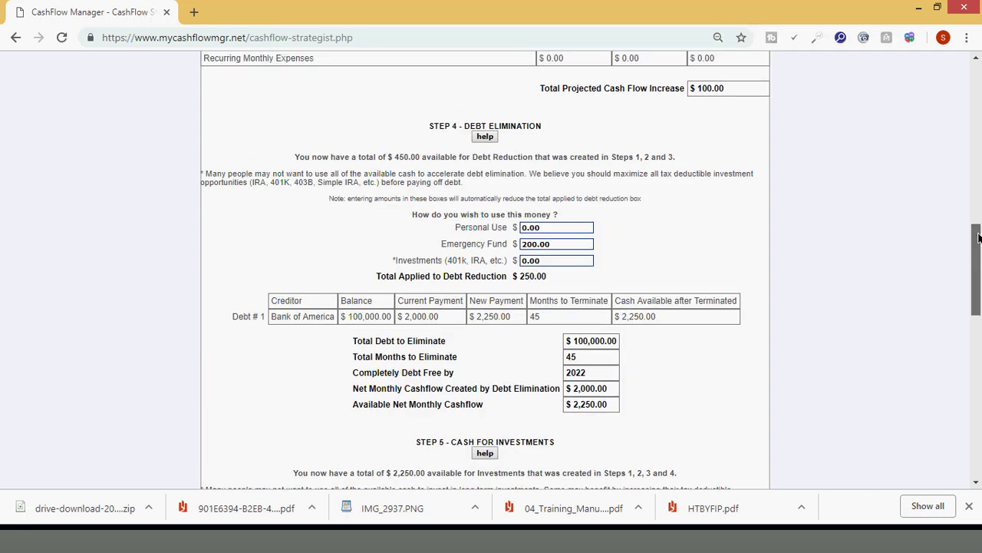
pyautogui.scroll(3, 978, 226)
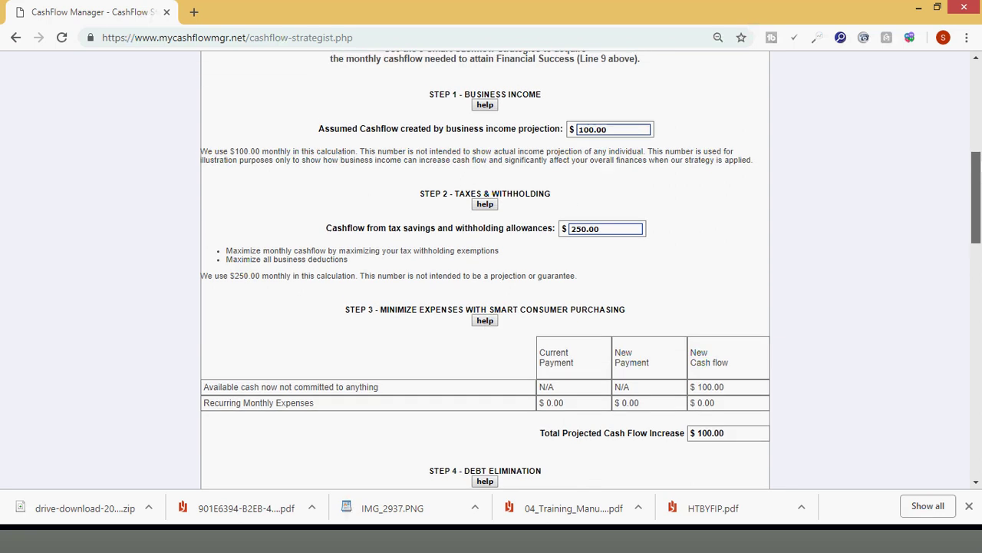
pyautogui.scroll(1, 979, 167)
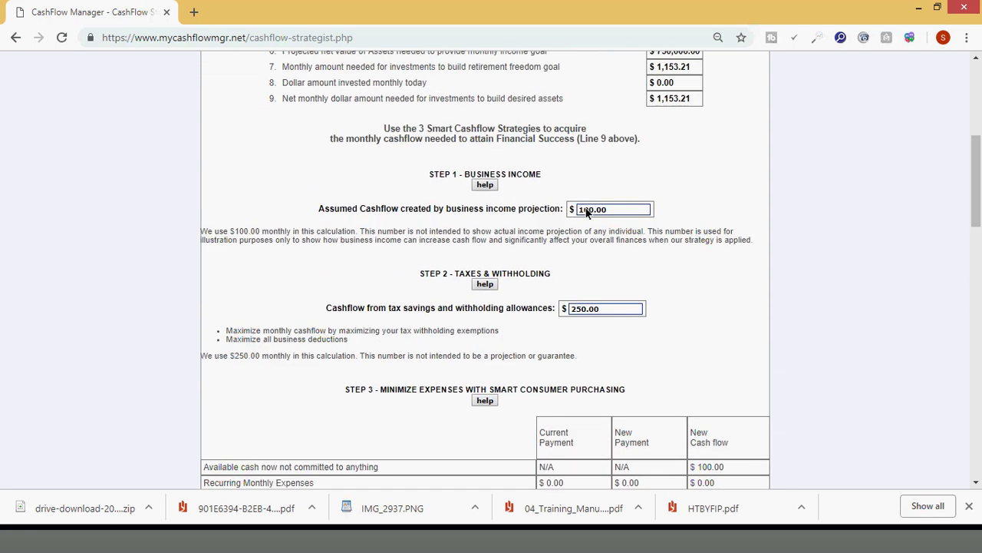
pyautogui.click(587, 212)
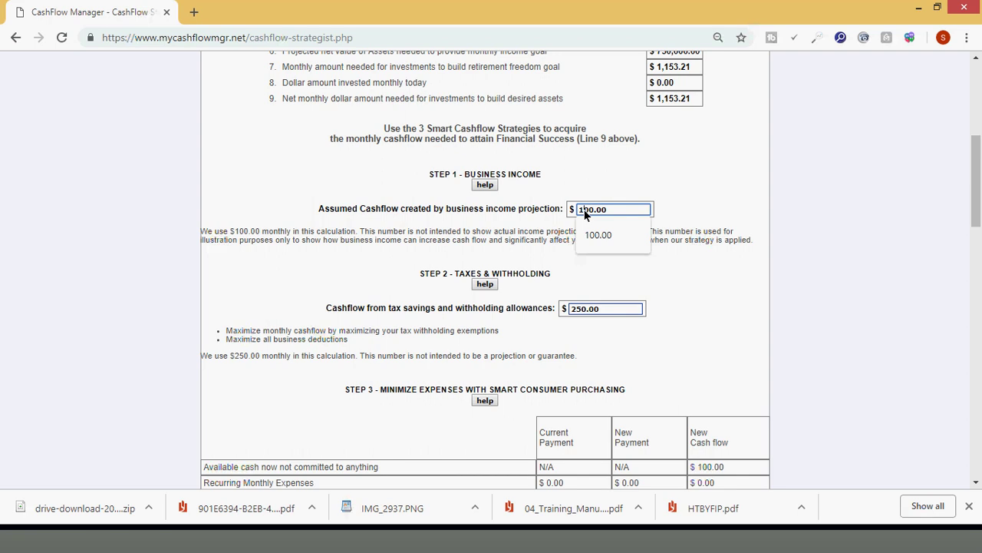
pyautogui.press('BackSpace')
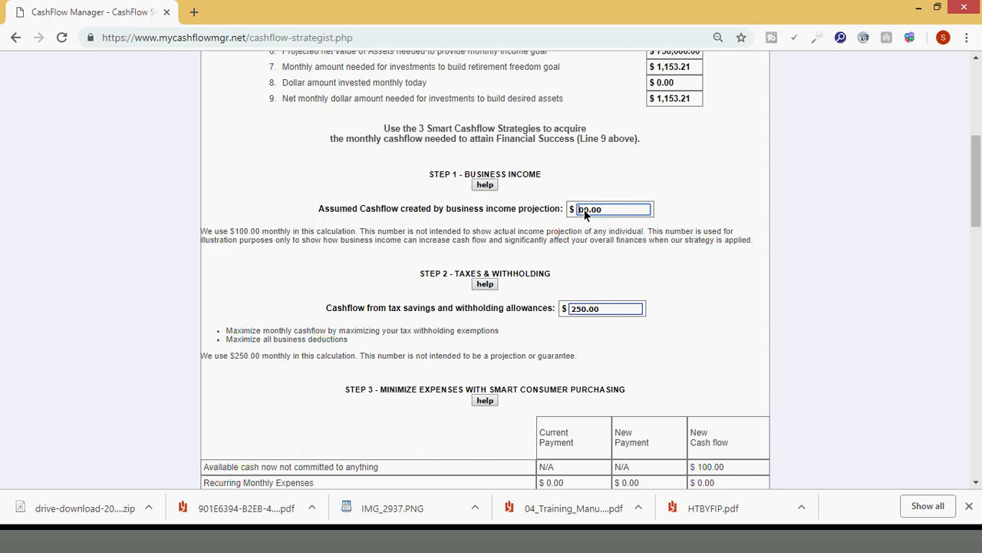
pyautogui.write('5')
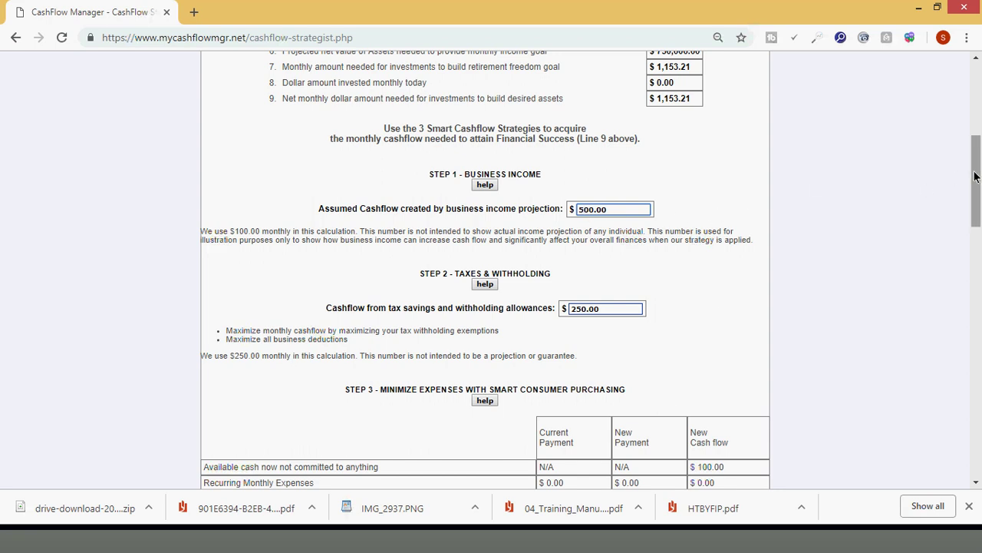
pyautogui.moveTo(981, 176); pyautogui.dragTo(969, 432)
pyautogui.click(409, 367)
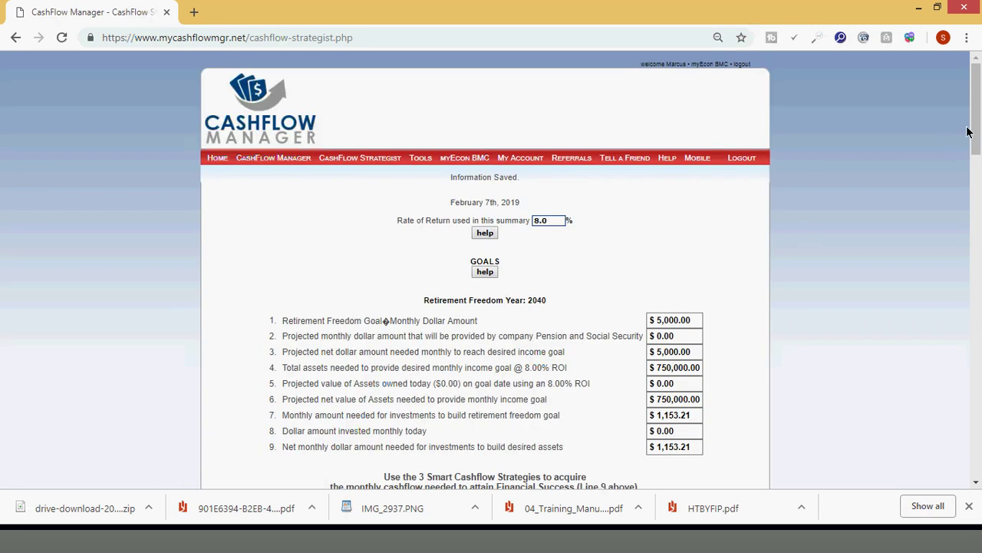
# - Examine the recalculated debt payoff time in Step 4 and the yearly investment projection, then return to the goals summary
pyautogui.moveTo(973, 121); pyautogui.dragTo(977, 286)
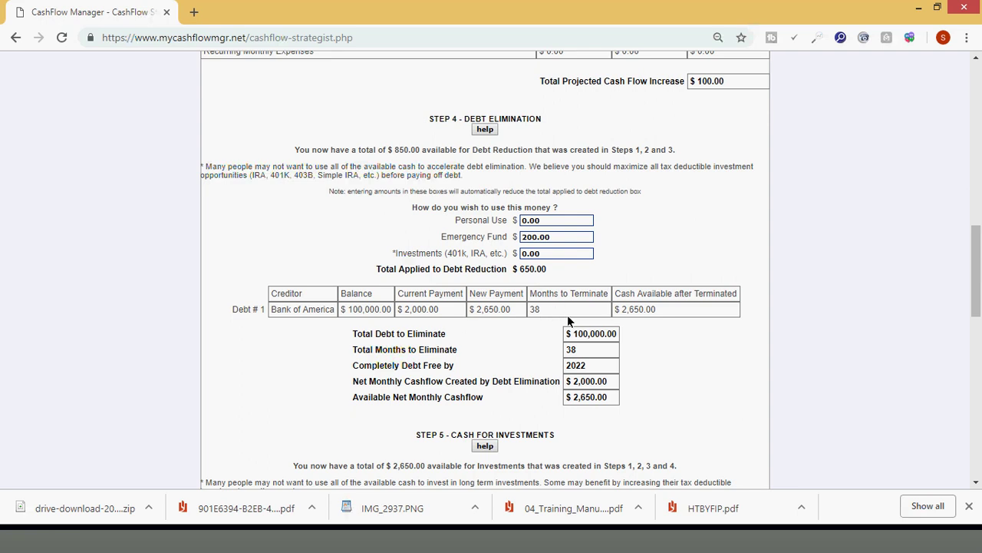
pyautogui.moveTo(978, 261); pyautogui.dragTo(978, 375)
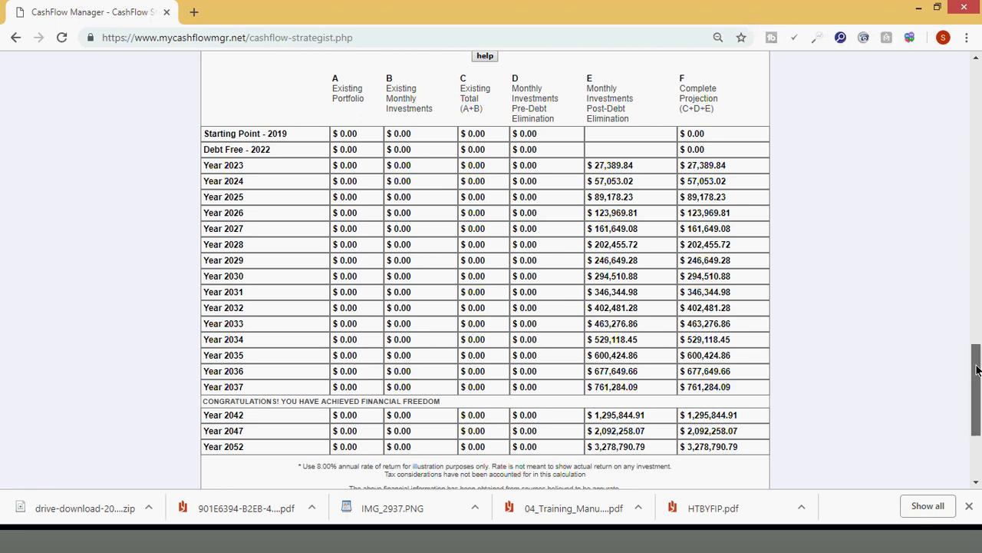
pyautogui.scroll(2, 977, 370)
pyautogui.scroll(-3, 977, 368)
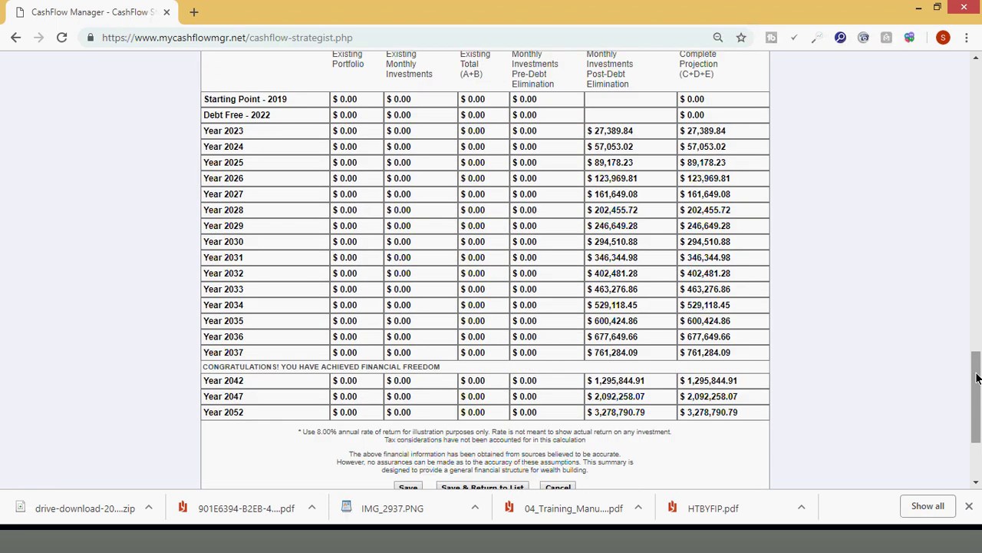
pyautogui.scroll(-2, 977, 376)
pyautogui.scroll(2, 977, 376)
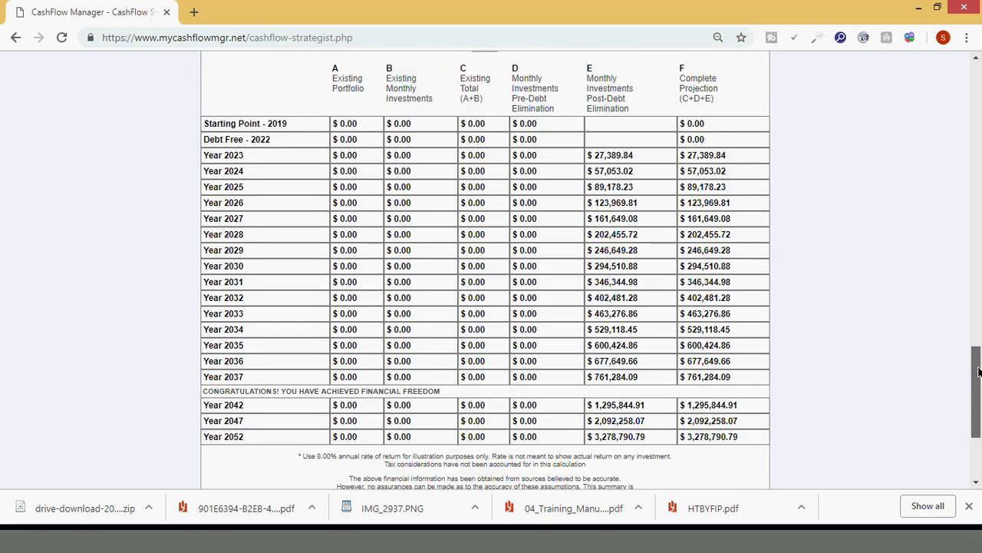
pyautogui.scroll(-1, 977, 372)
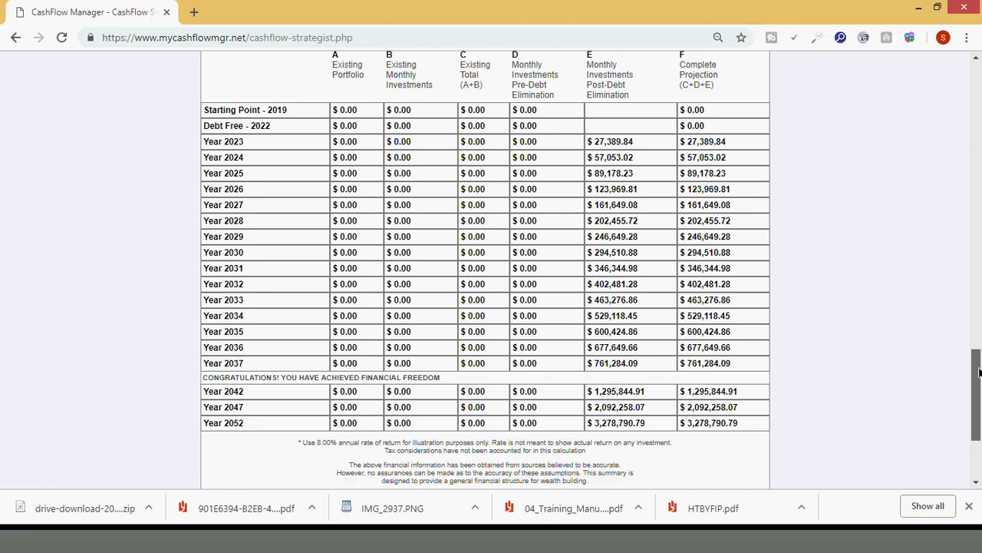
pyautogui.scroll(1, 978, 358)
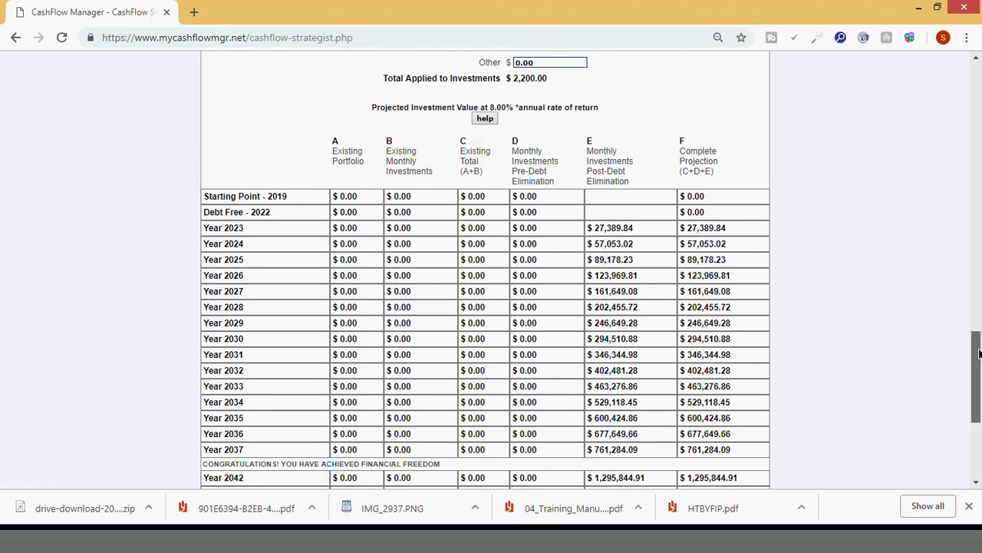
pyautogui.moveTo(979, 353); pyautogui.dragTo(979, 372)
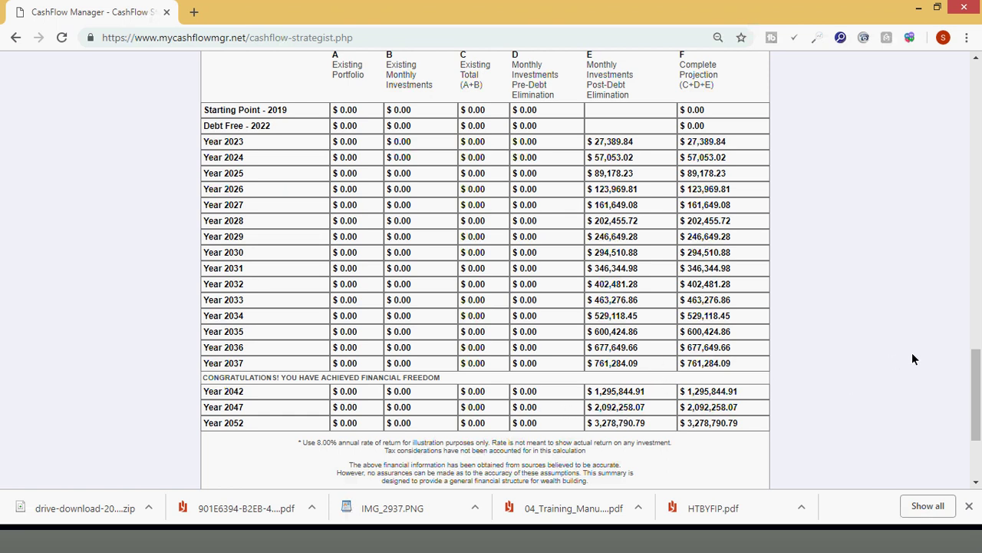
pyautogui.moveTo(977, 363)
pyautogui.mouseDown()
pyautogui.moveTo(978, 324)
pyautogui.moveTo(977, 358)
pyautogui.mouseUp()
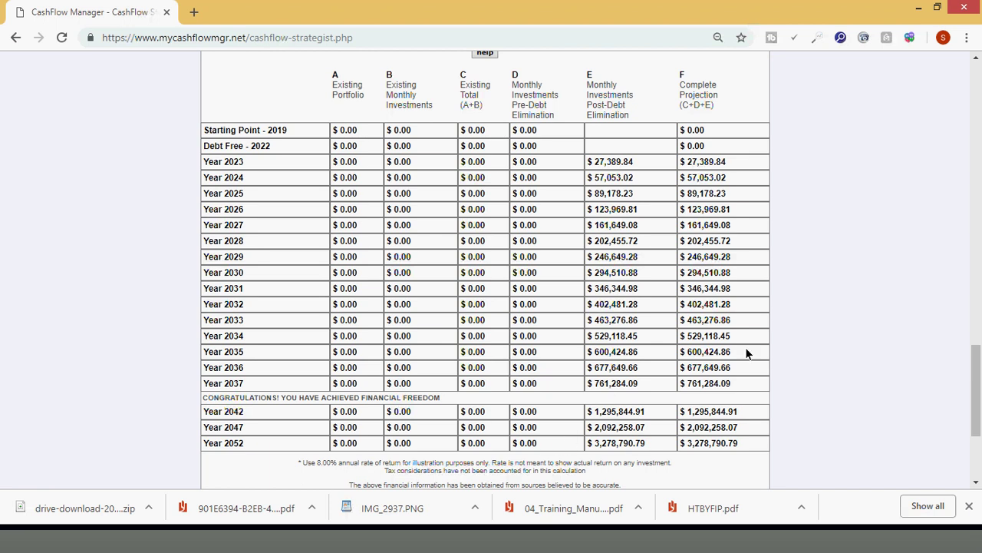
pyautogui.moveTo(979, 368); pyautogui.dragTo(979, 88)
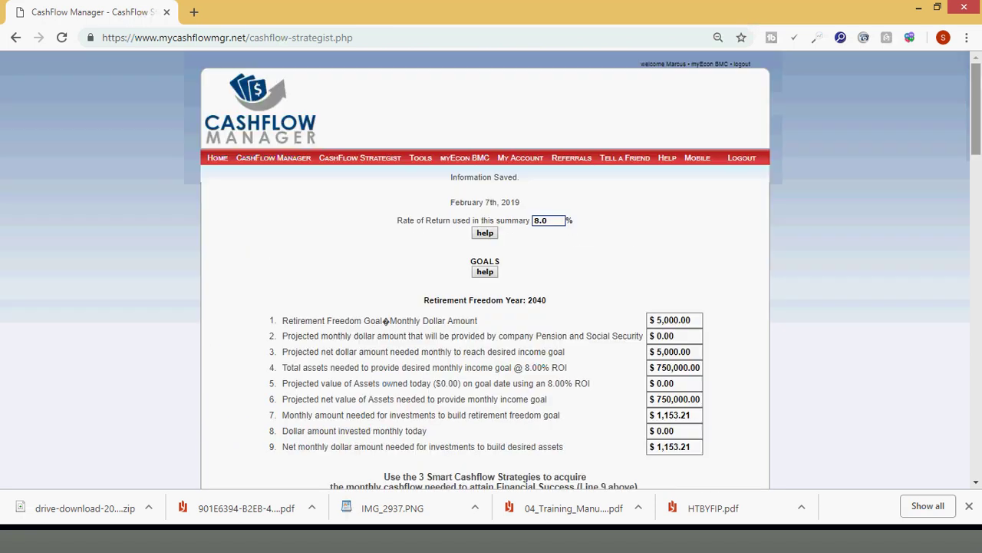